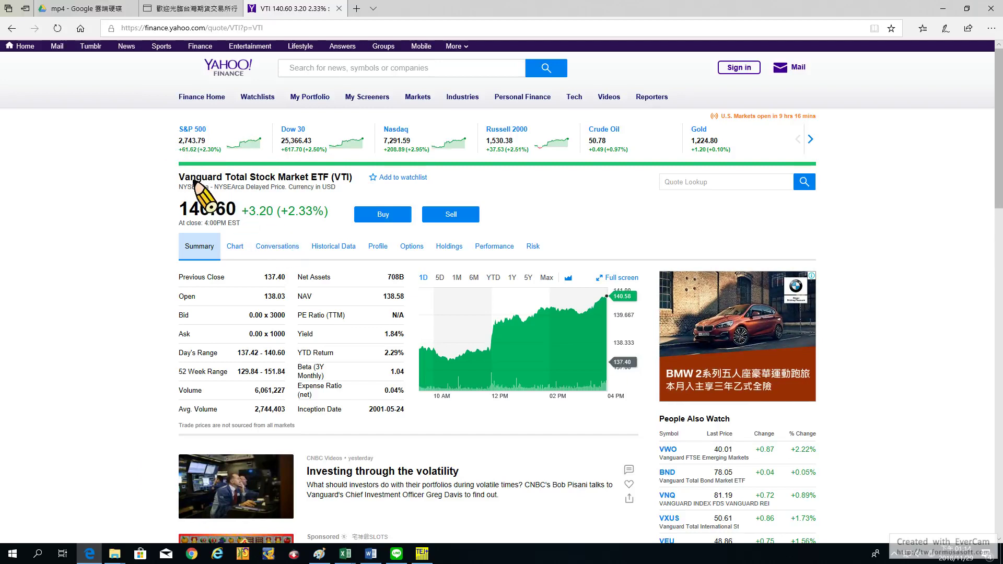
Load VTI's daily historical prices for the period Nov 29, 2017 - Nov 29, 2018.
left_click(332, 248)
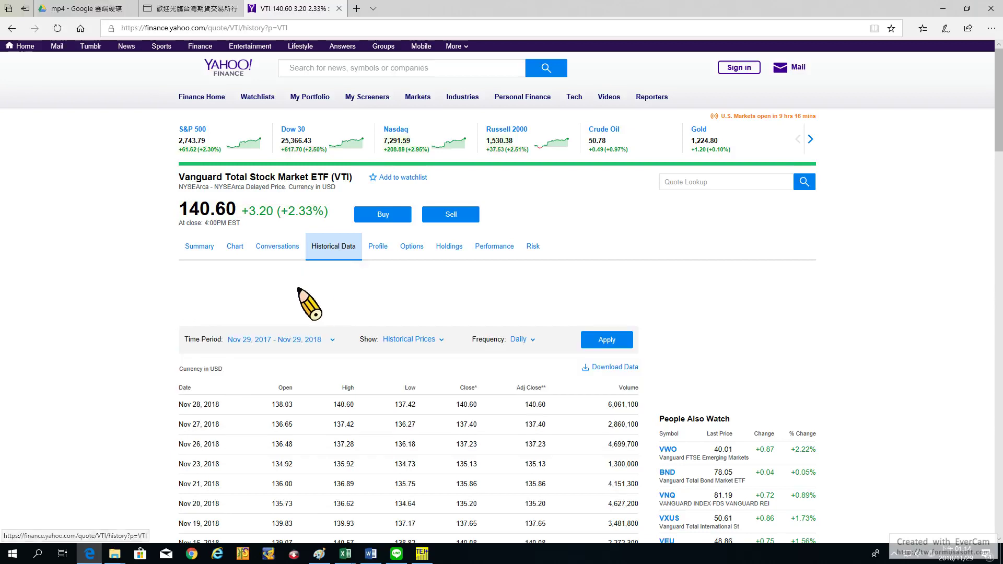
scroll(151, 305, "down", 2)
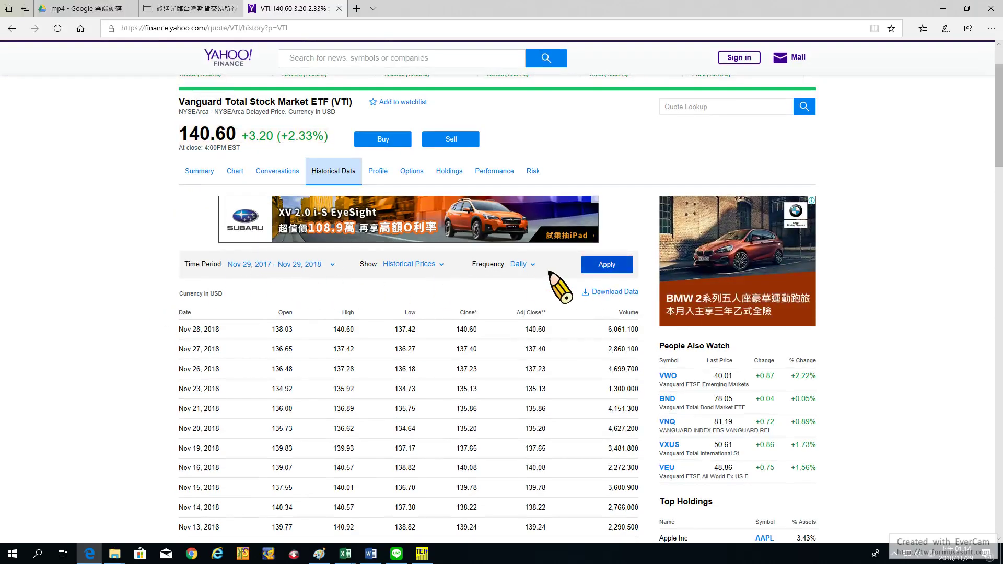
left_click(609, 265)
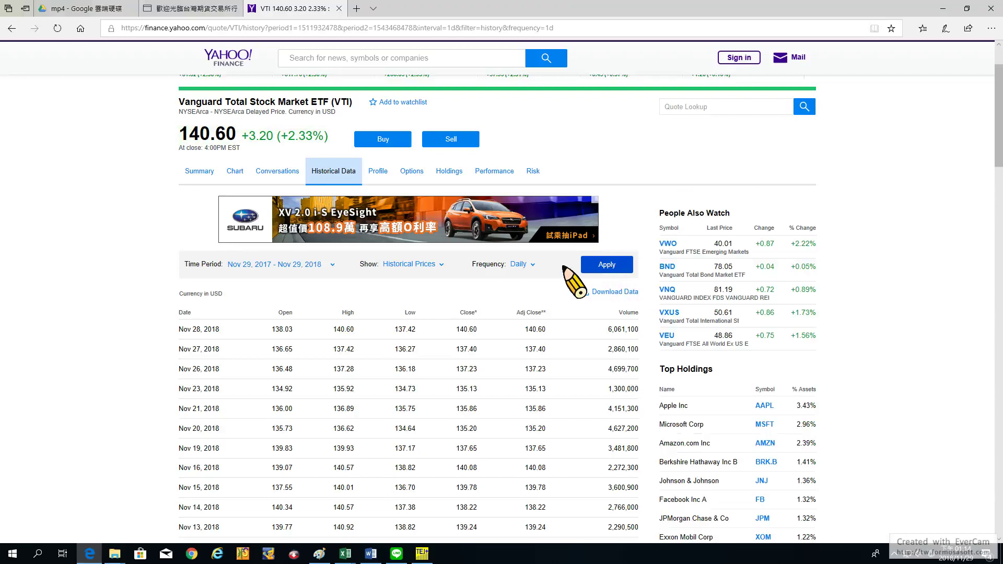
Download the historical price data and save it to the desktop as the CSV file VTI.
scroll(587, 196, "down", 4)
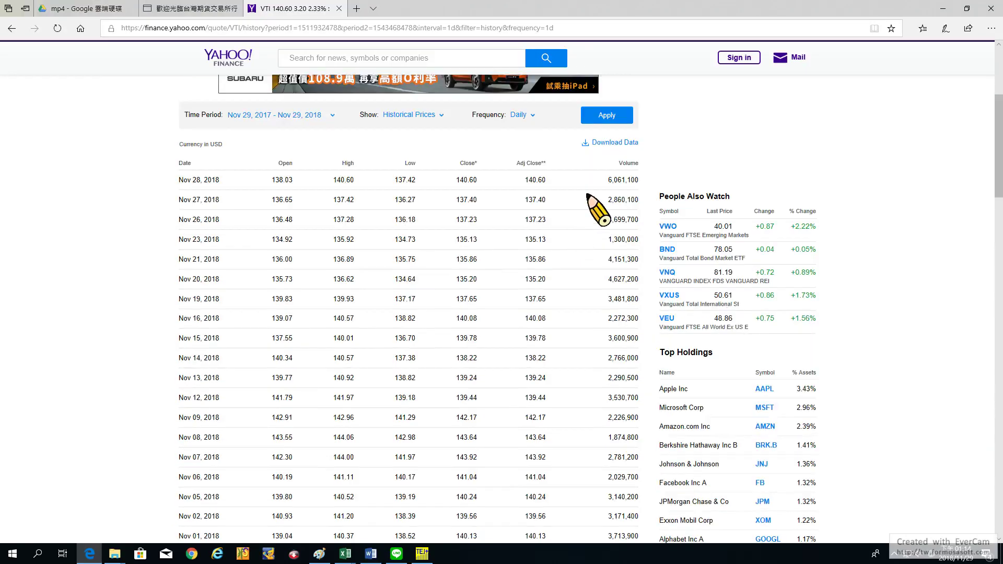
left_click(610, 142)
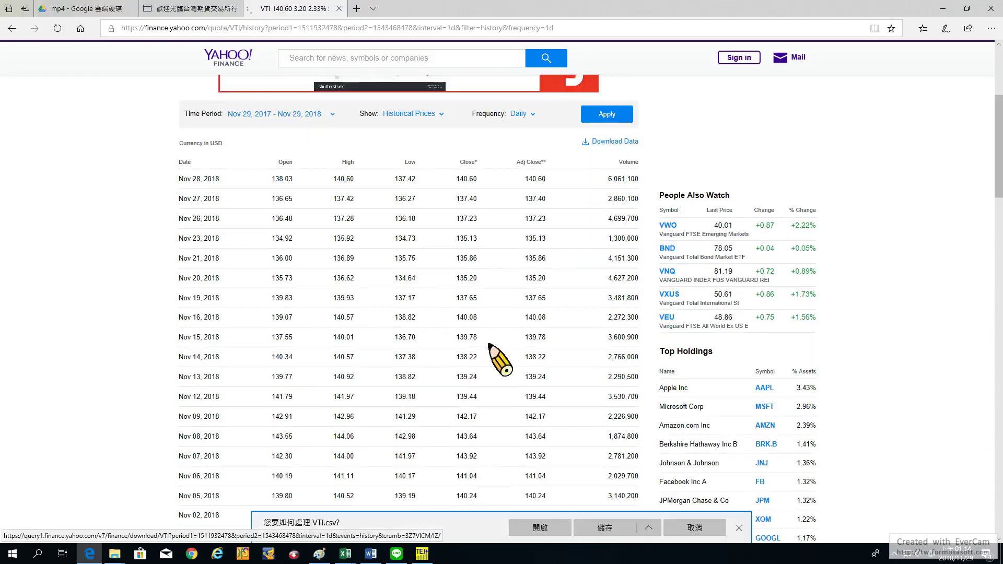
left_click(648, 527)
left_click(606, 494)
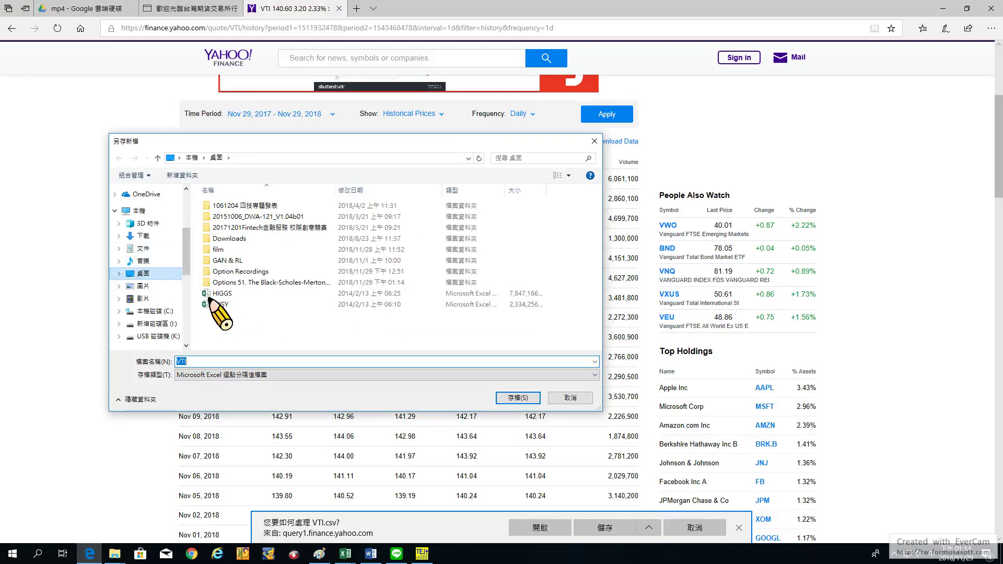
left_click(517, 397)
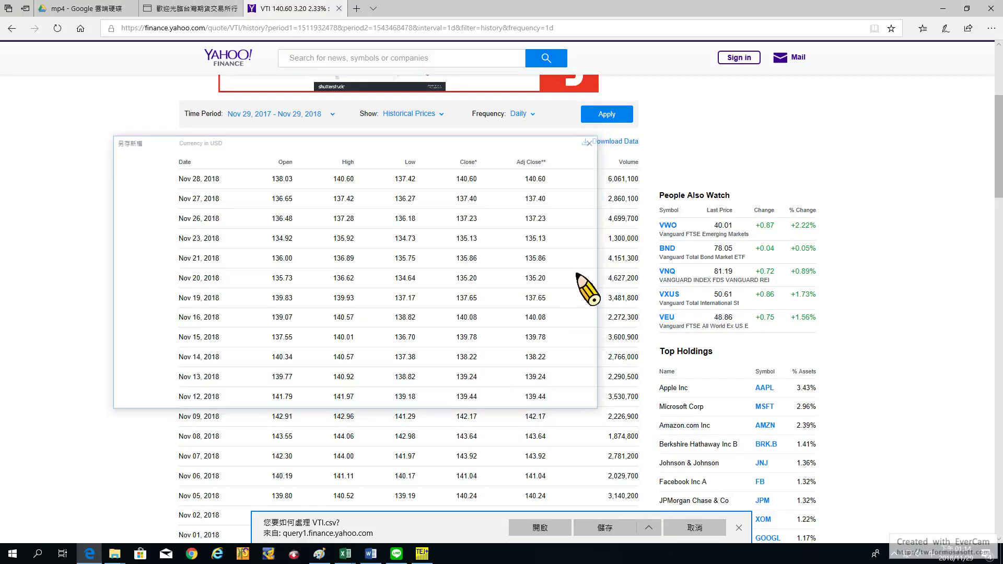
Open the VTI file from the desktop in Excel and widen column A to fit the dates.
left_click(943, 8)
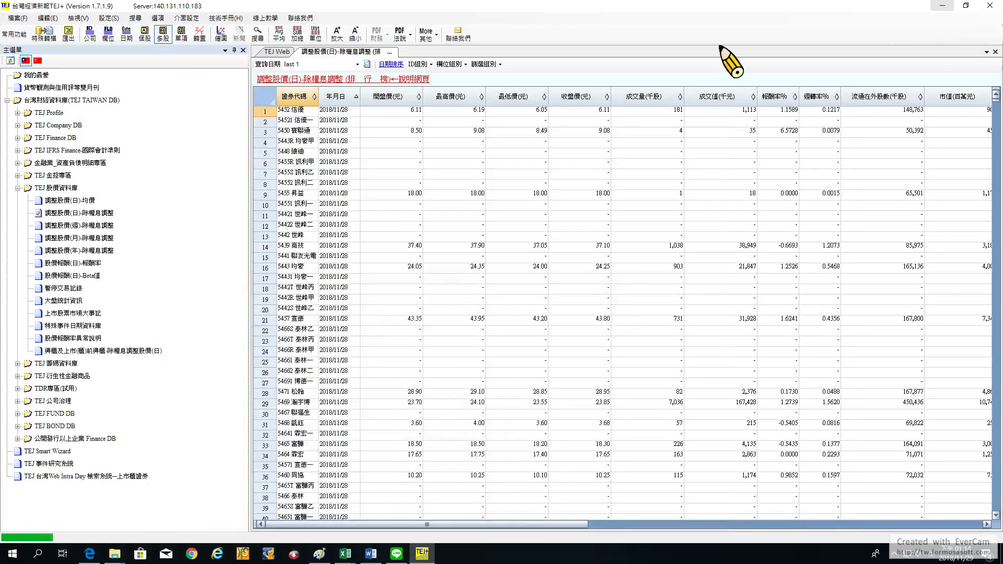
left_click(943, 9)
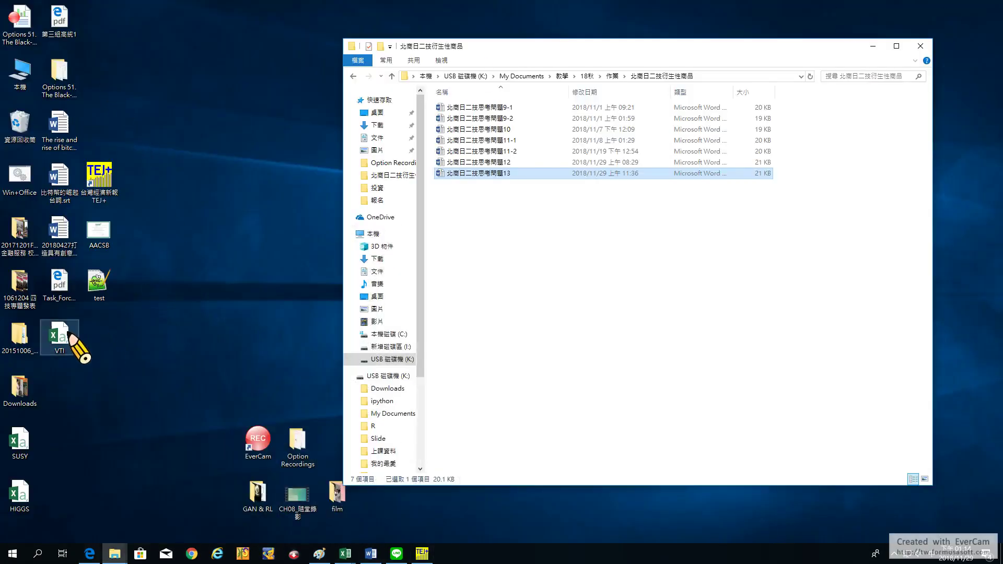
double_click(70, 335)
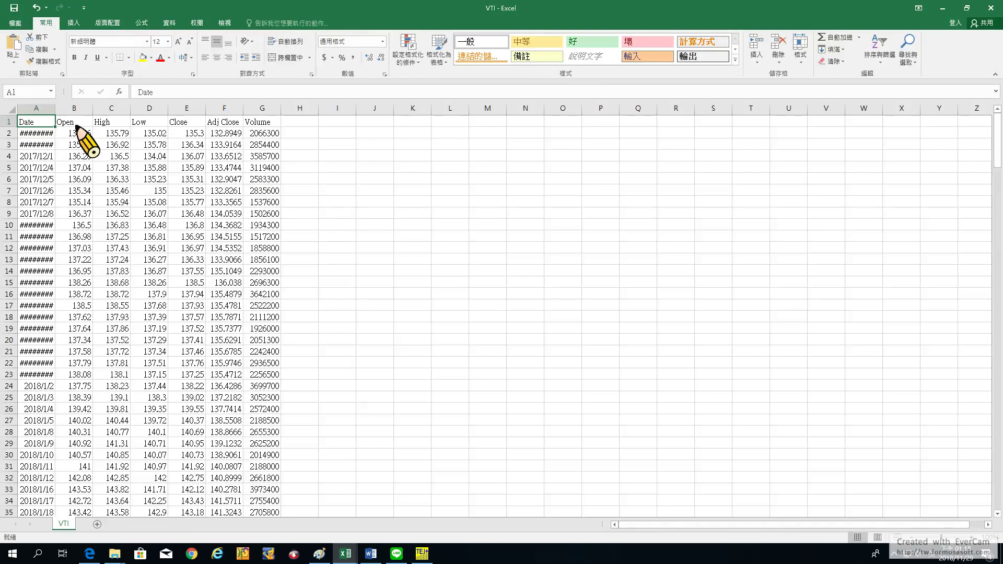
left_click_drag(55, 108, 61, 109)
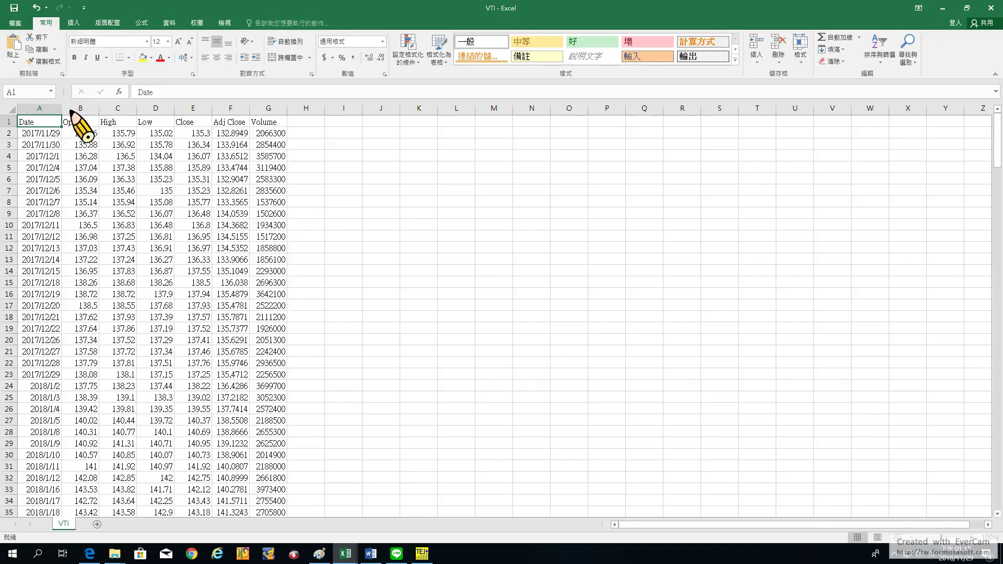
left_click_drag(80, 108, 182, 108)
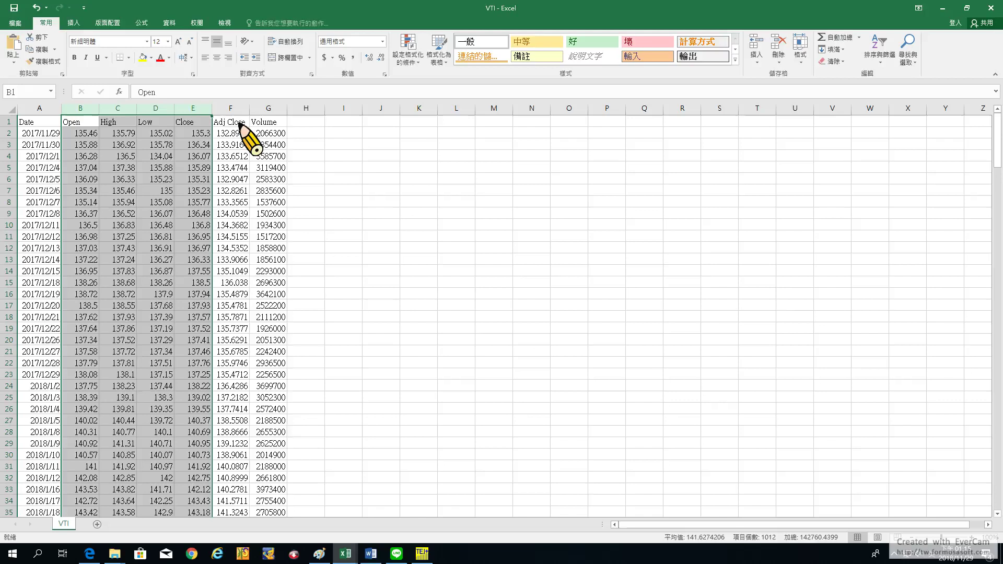
right_click(201, 111)
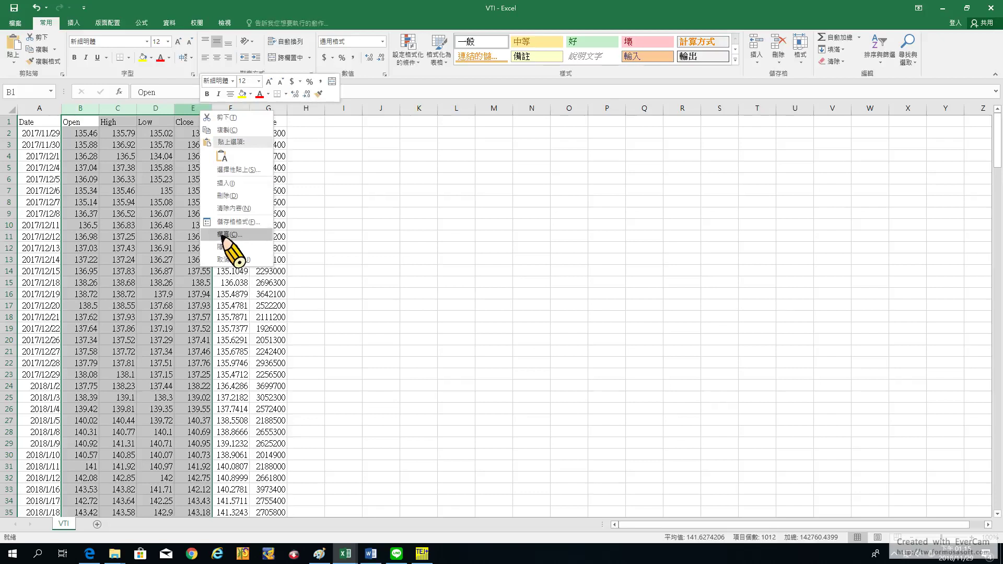
left_click(336, 224)
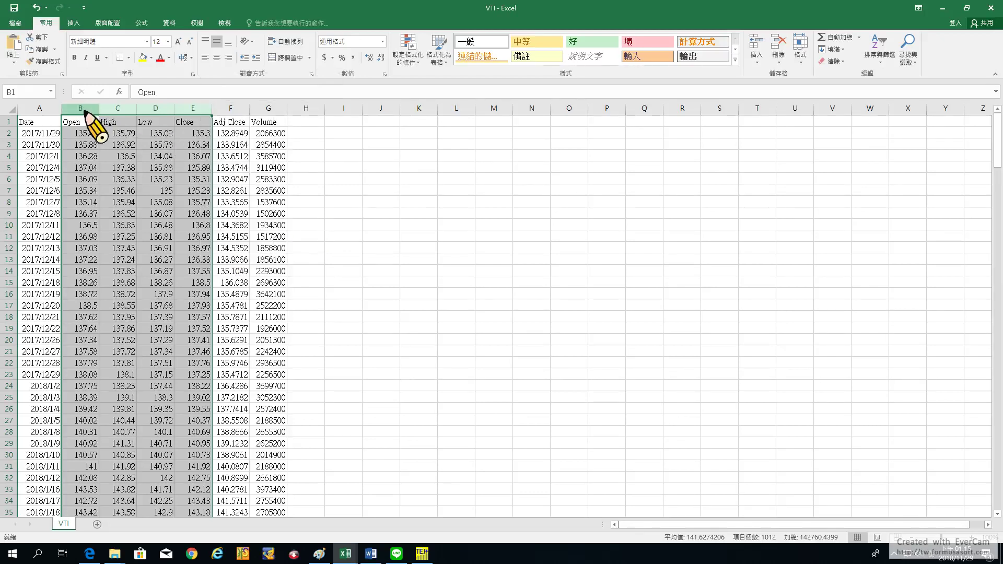
Delete the Open, High, Low, Close and Volume columns, keeping only Date and Adj Close.
left_click_drag(82, 108, 189, 110)
right_click(190, 110)
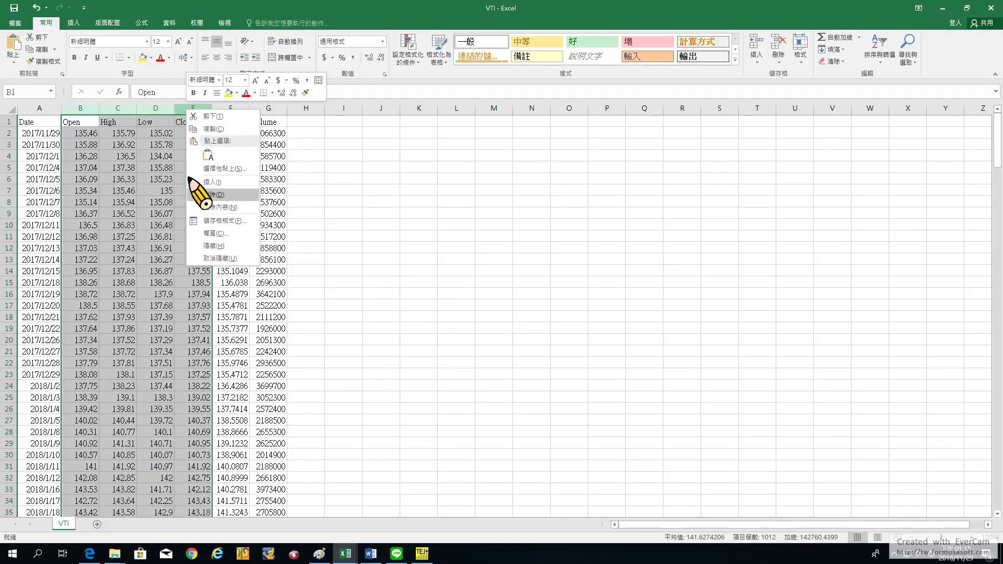
left_click(214, 189)
left_click(131, 109)
right_click(130, 109)
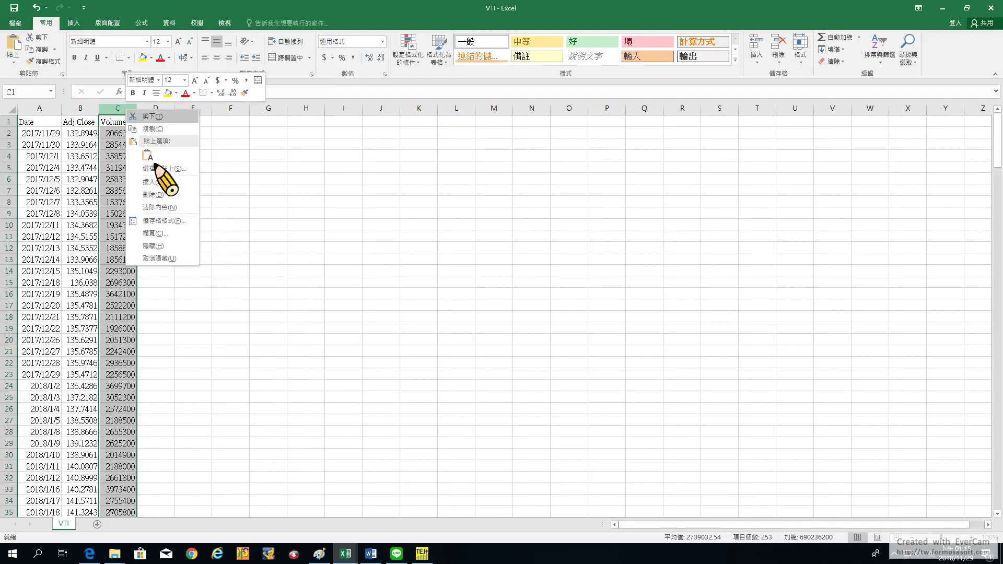
left_click(162, 192)
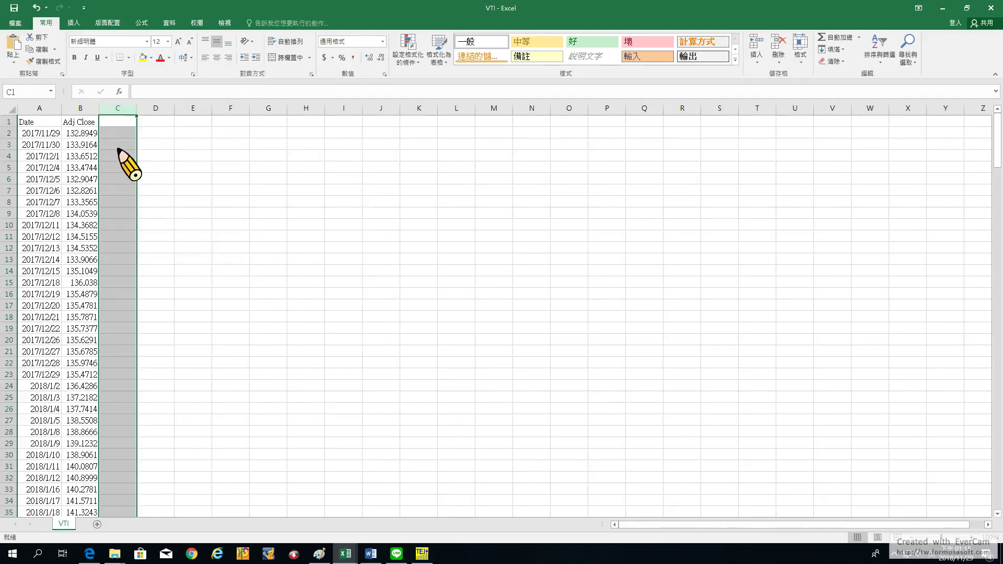
Enter the log return formula =LN(B3/B2) in cell C3.
left_click(119, 145)
type("=ln(")
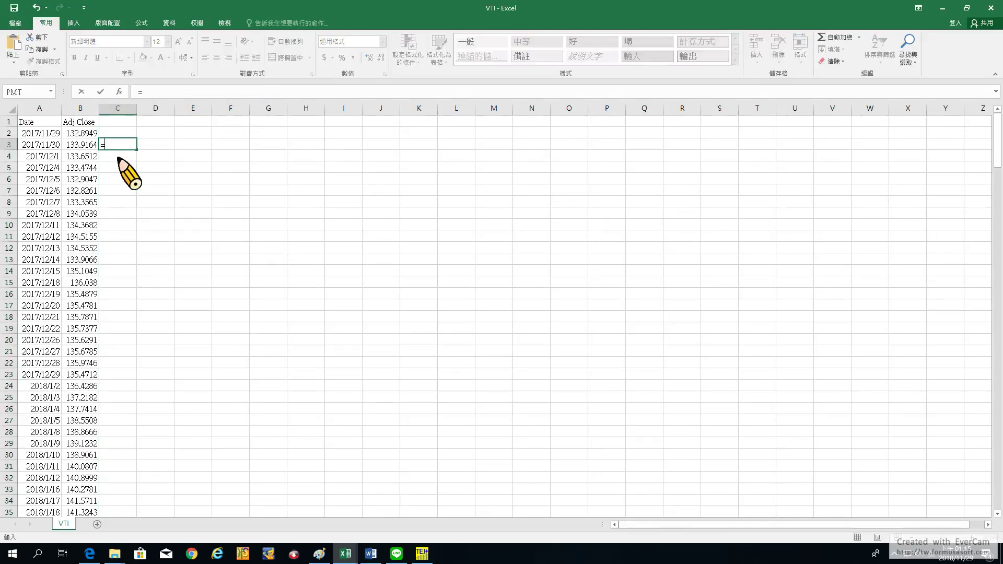
left_click(78, 145)
type("/")
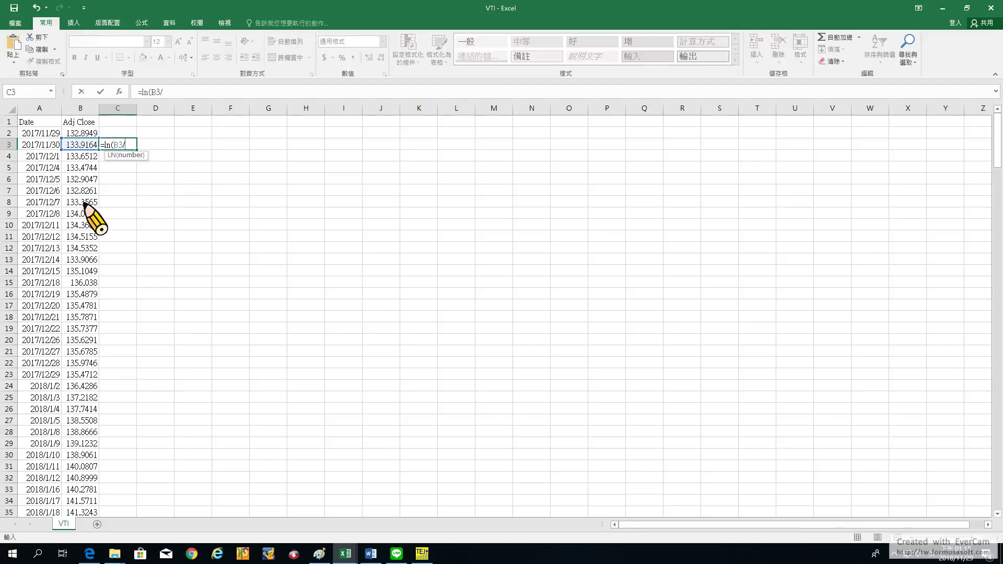
left_click(83, 134)
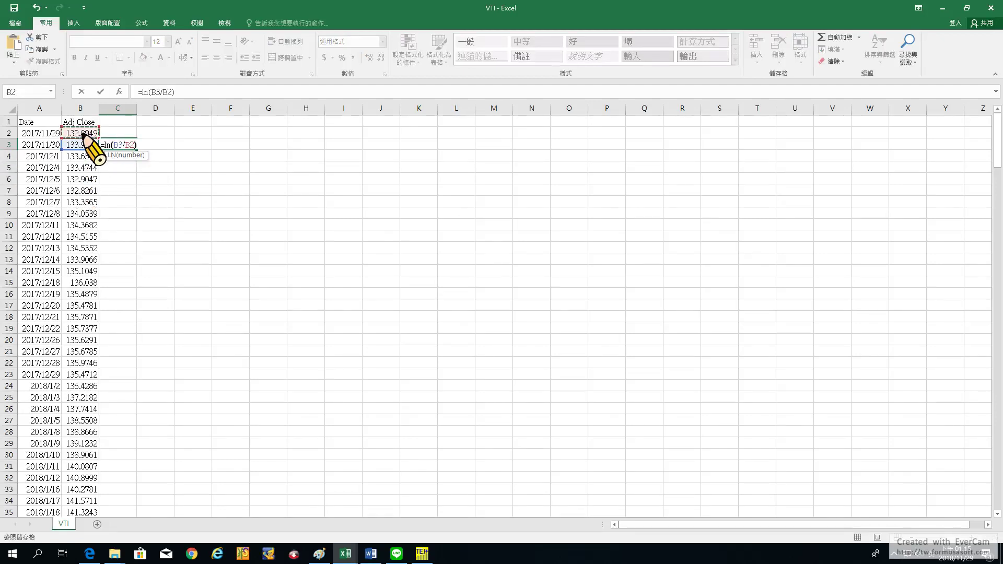
key("Return")
Fill the log return formula from C3 down to C253 and check it reaches the last date.
left_click(121, 147)
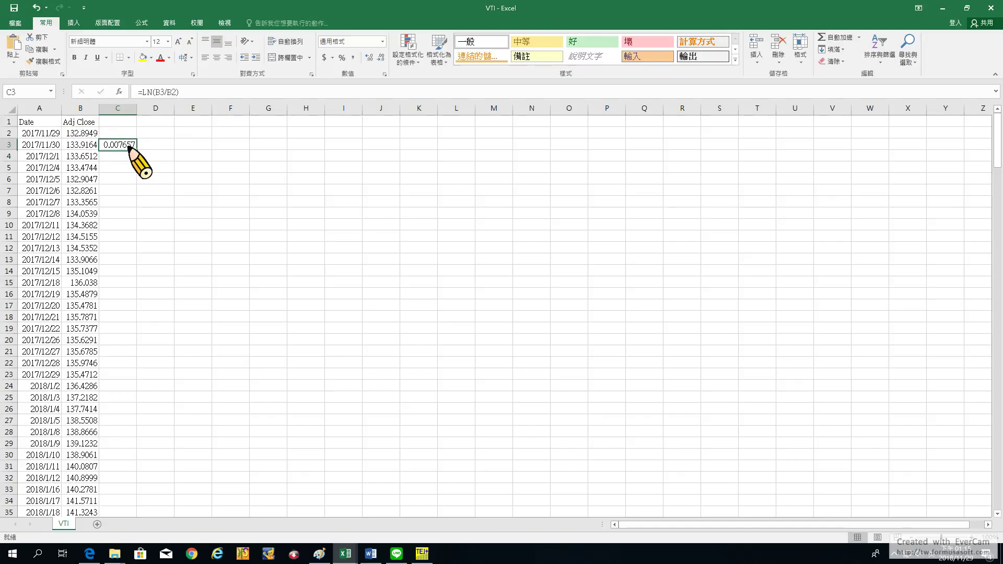
double_click(136, 149)
scroll(144, 220, "down", 20)
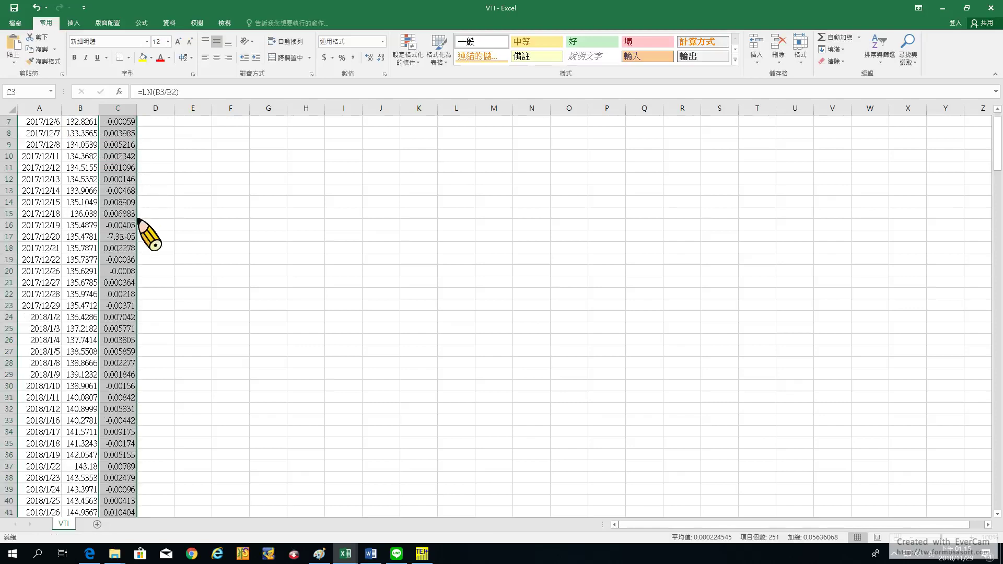
scroll(139, 221, "down", 20)
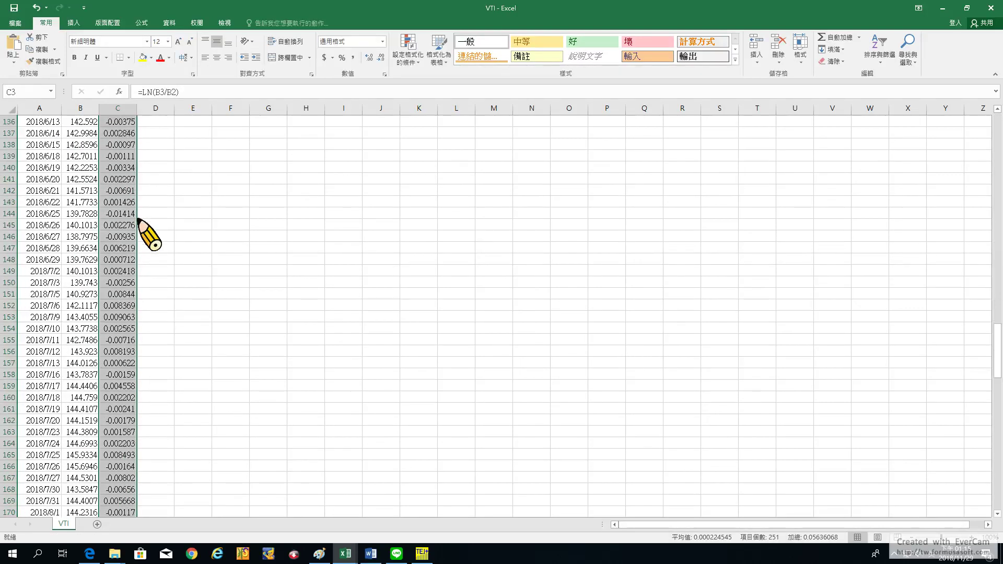
scroll(139, 221, "down", 20)
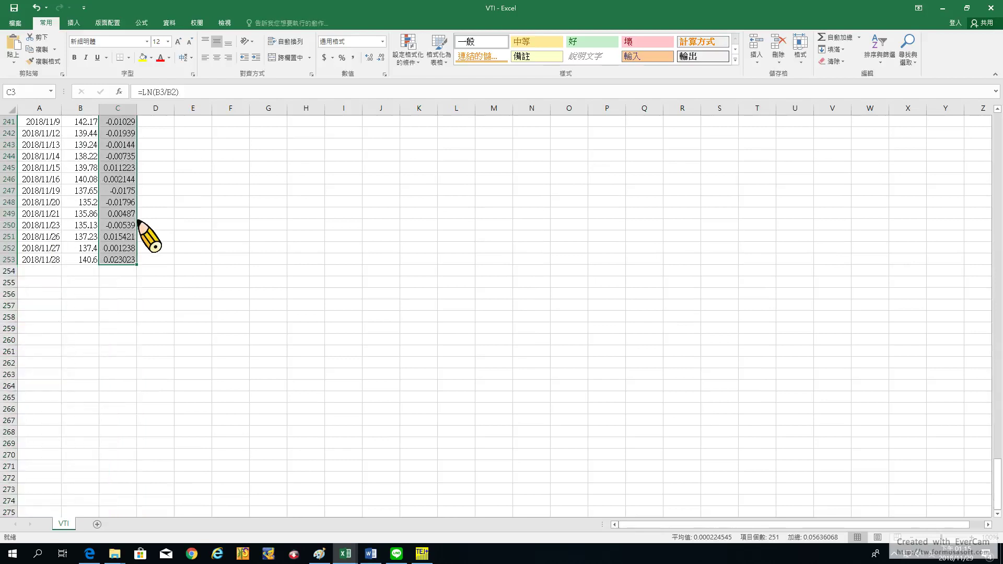
Calculate the standard deviation of the daily log returns in D3 with =STDEV(C3:C253).
left_click_drag(998, 489, 998, 99)
left_click(162, 146)
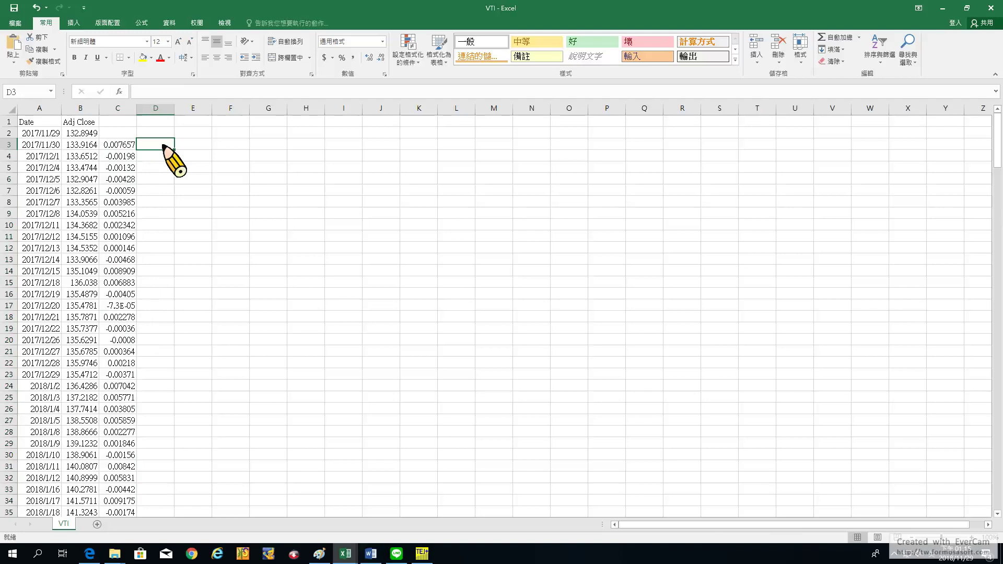
type("=st")
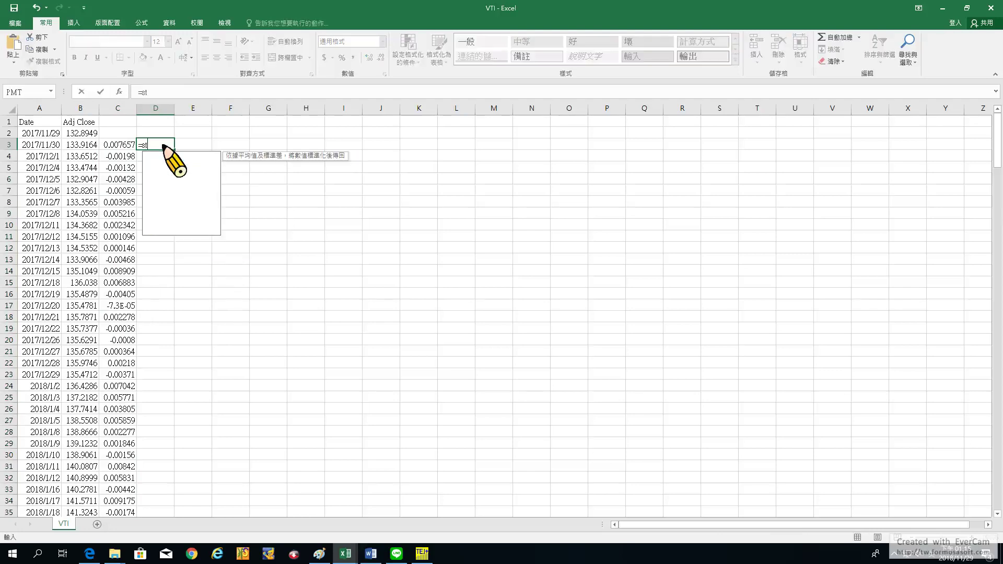
type("dev")
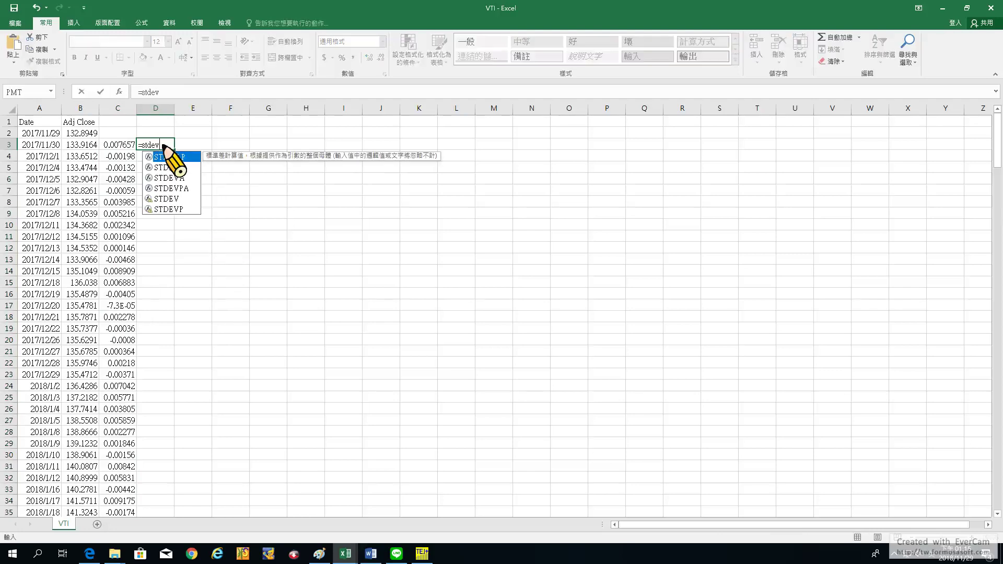
type("(")
left_click_drag(128, 145, 131, 490)
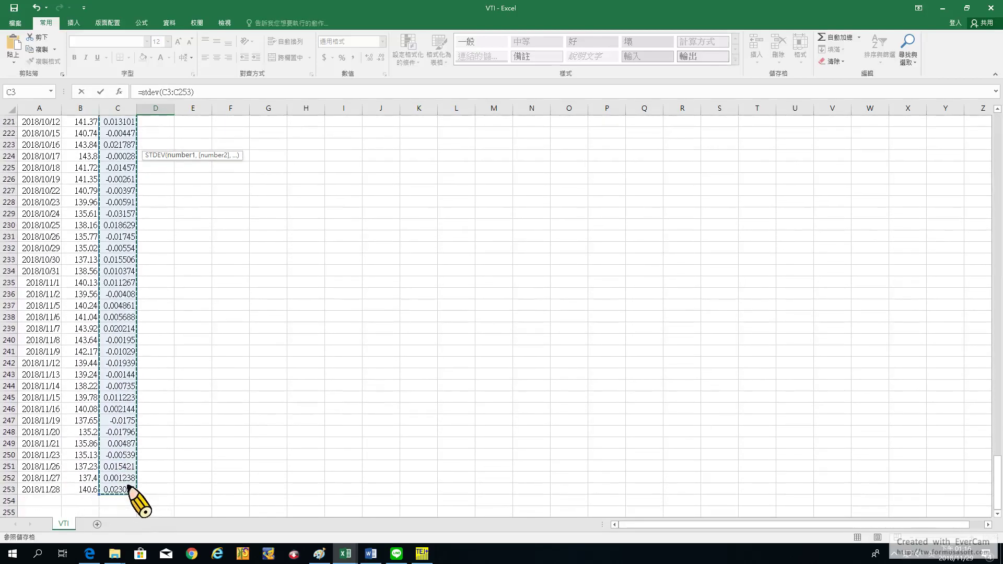
key("Return")
scroll(195, 354, "up", 11)
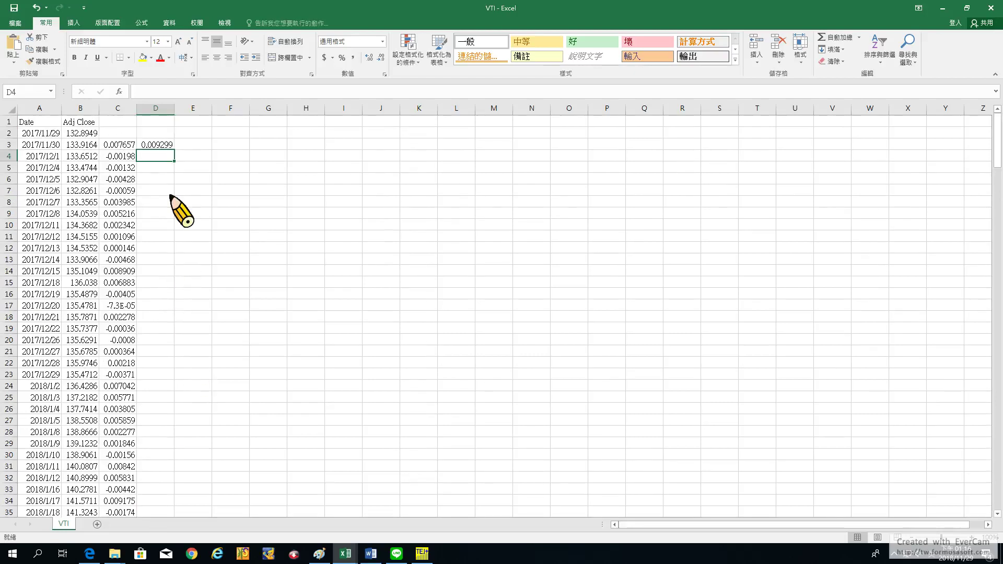
Format the standard deviation in cell D3 as a percentage.
left_click(163, 146)
right_click(163, 148)
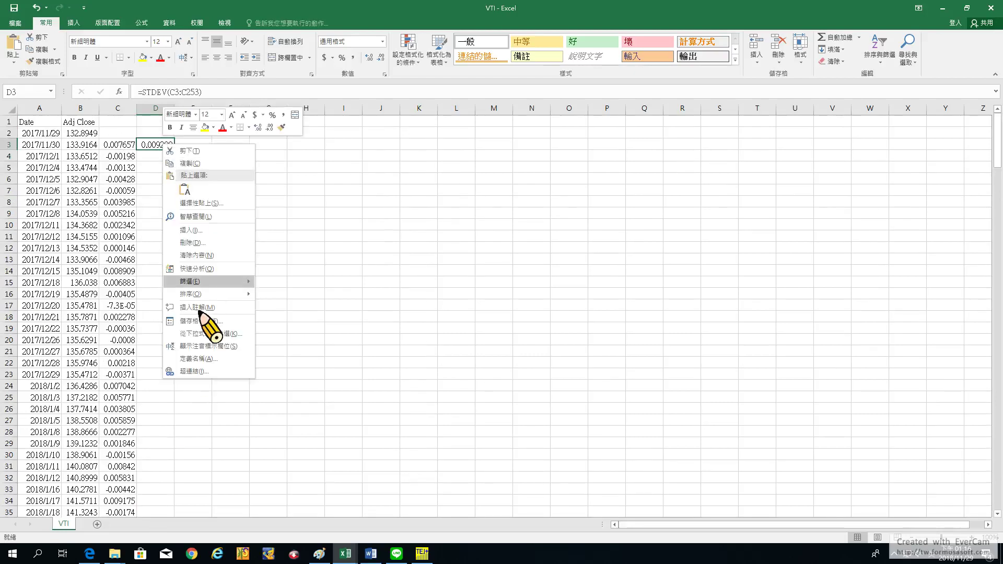
left_click(203, 320)
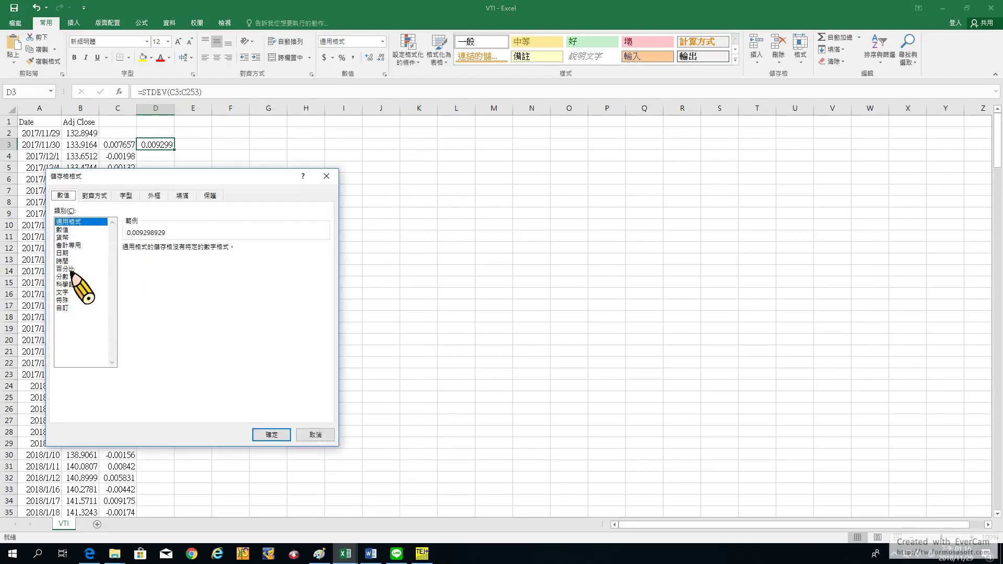
left_click(65, 268)
left_click(271, 434)
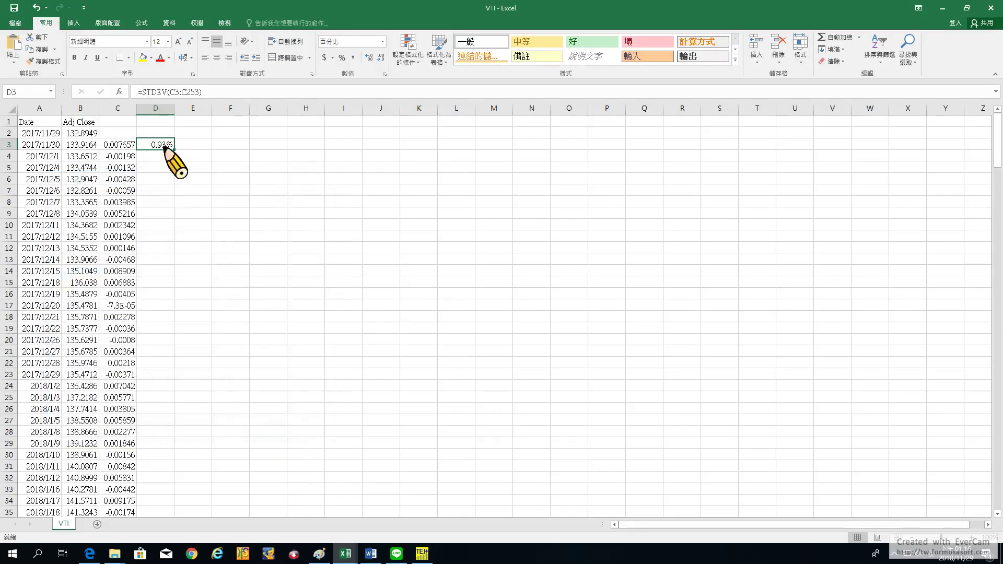
Annualise the daily standard deviation in cell E3 with the formula =D3*SQRT(252).
left_click(192, 146)
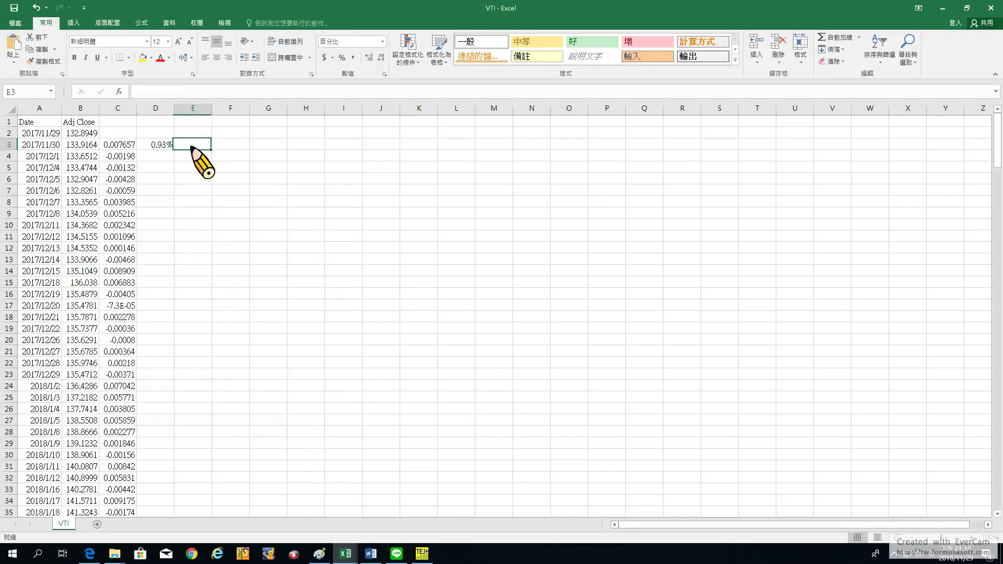
type("=")
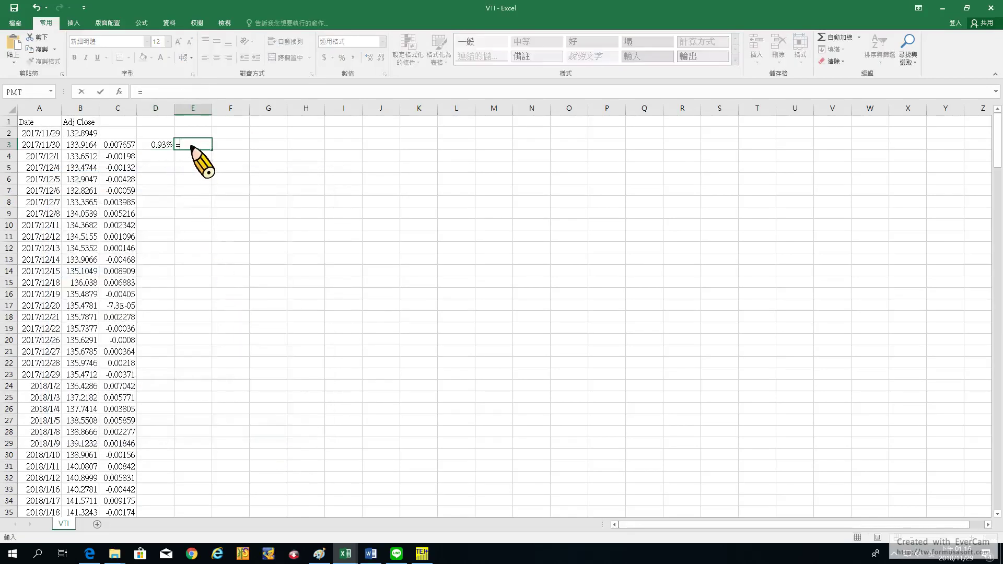
left_click(152, 143)
type("*s")
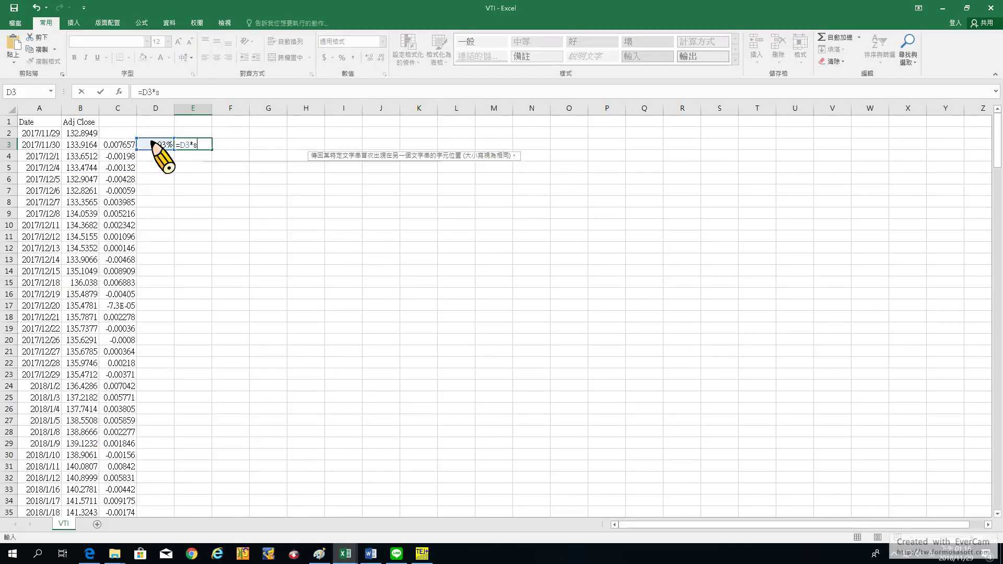
type("qrt(252")
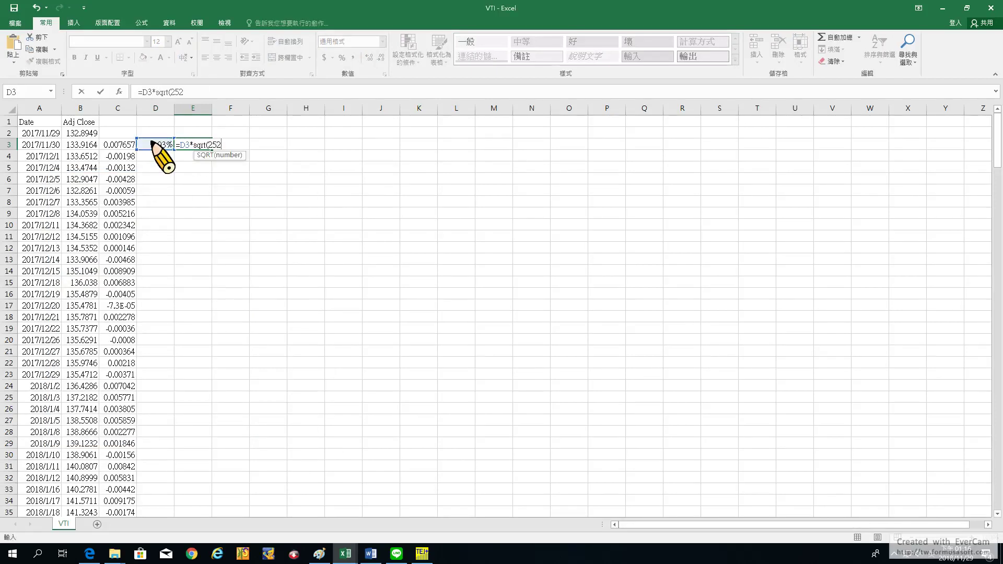
key("ctrl+Return")
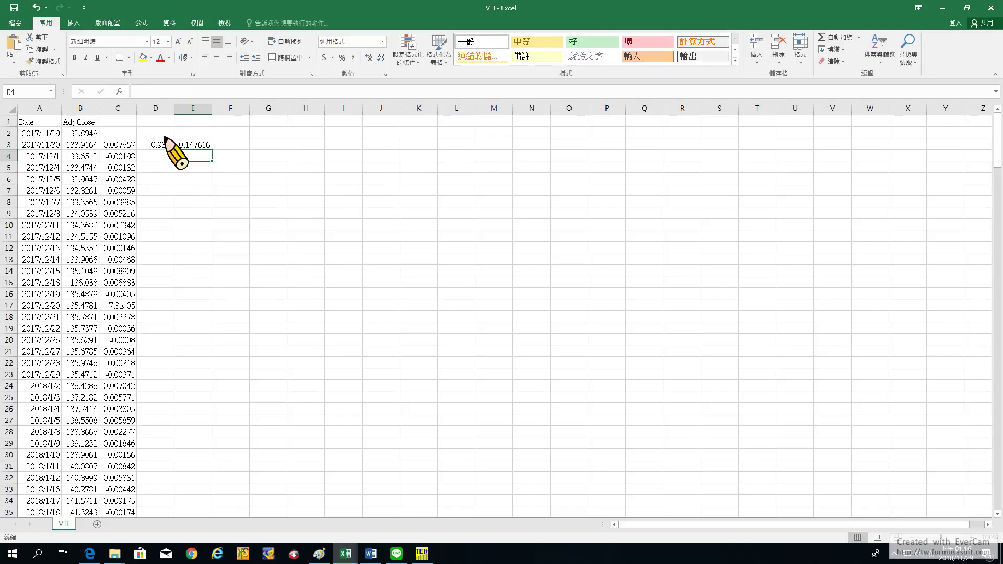
Format the annualised volatility in cell E3 as a percentage with two decimal places.
right_click(191, 146)
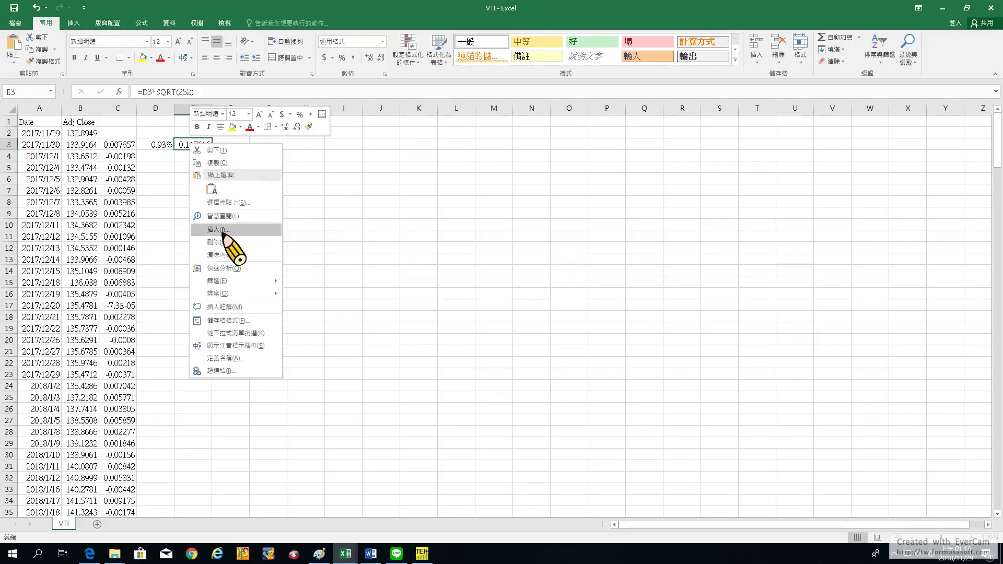
left_click(230, 320)
left_click(103, 275)
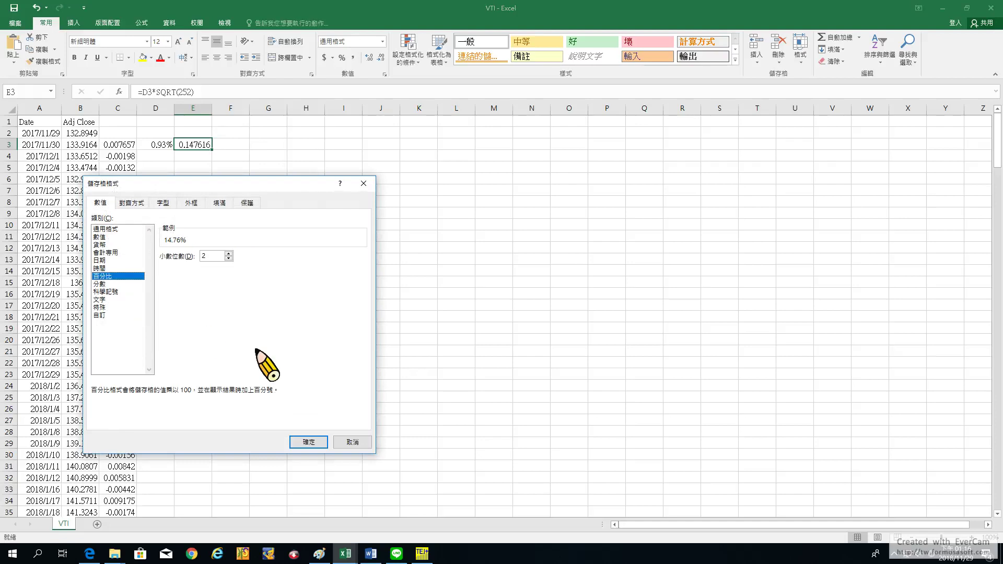
left_click(300, 444)
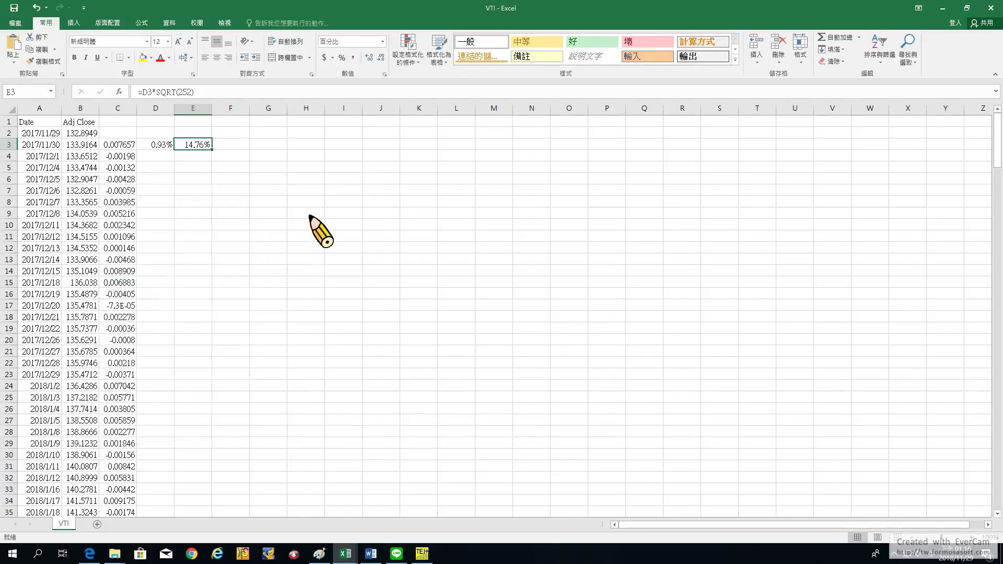
Highlight cell E3 with a yellow fill.
right_click(192, 146)
left_click(234, 129)
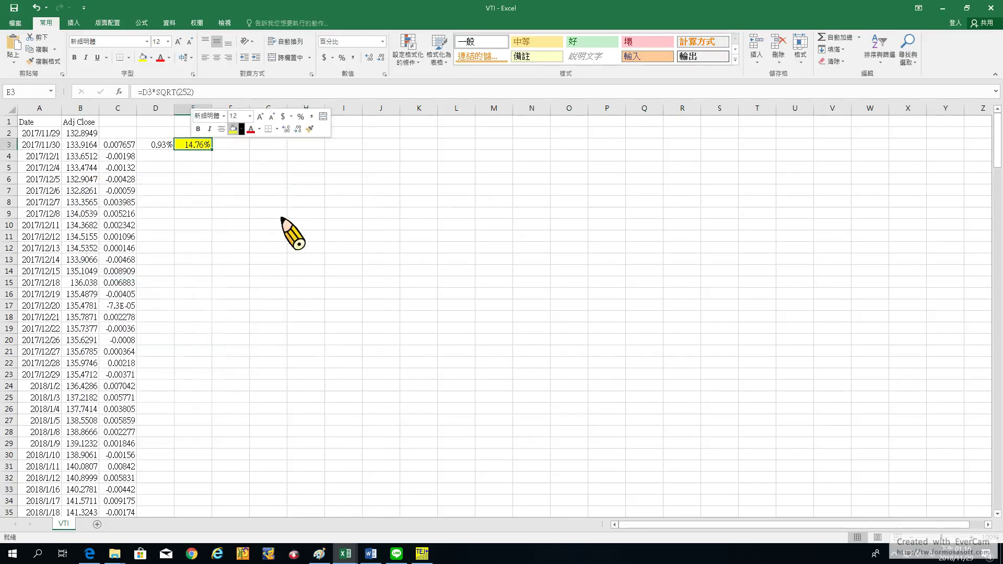
left_click(283, 218)
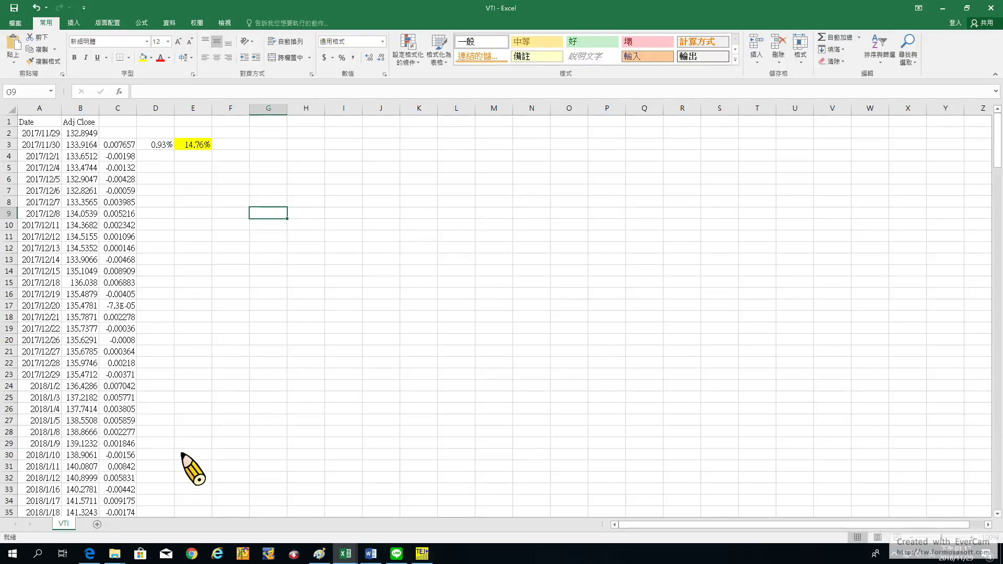
left_click(208, 145)
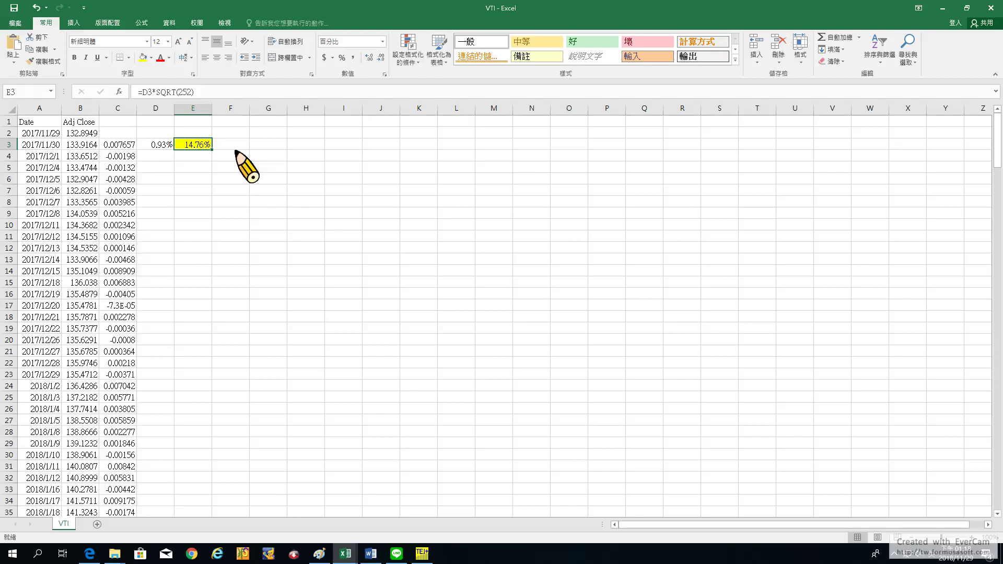
Switch to the Paint sketch, handwrite the heading EWMA in black and draw a curved divider beside the boxed 252.
left_click(320, 556)
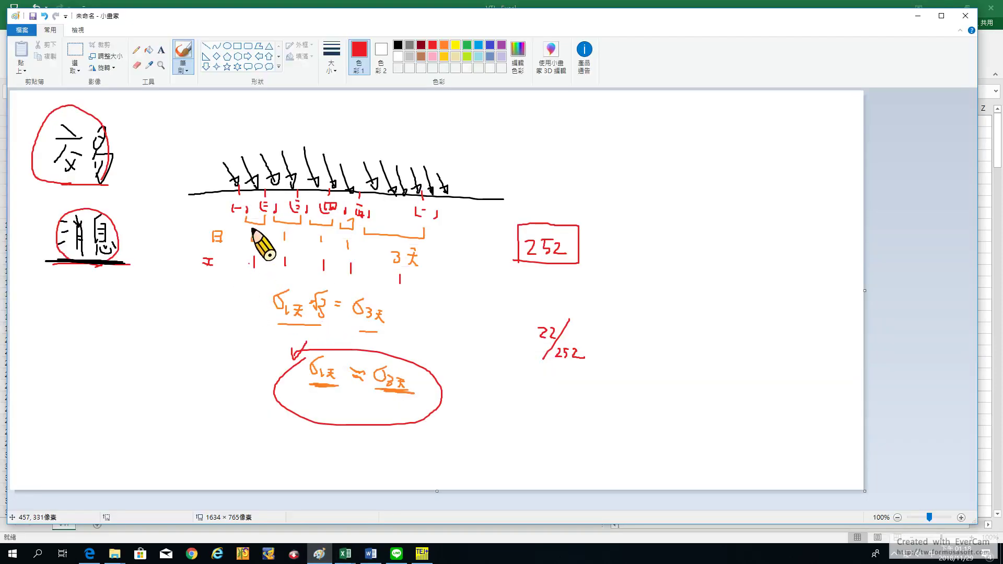
left_click(397, 45)
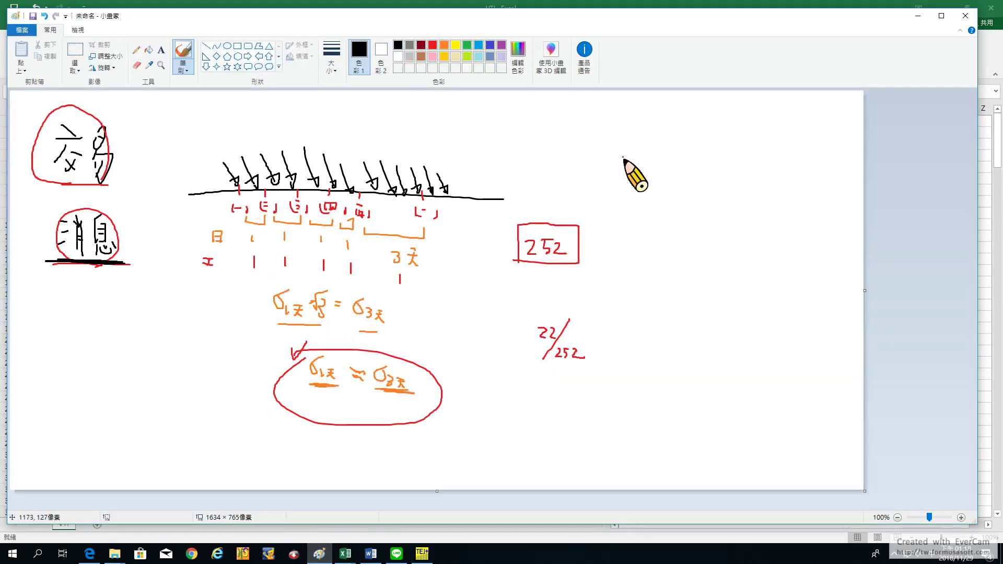
mouse_move(640, 155)
left_mouse_down()
mouse_move(627, 155)
mouse_move(638, 172)
mouse_move(657, 159)
mouse_move(661, 173)
mouse_move(690, 173)
left_mouse_up()
left_click(678, 172)
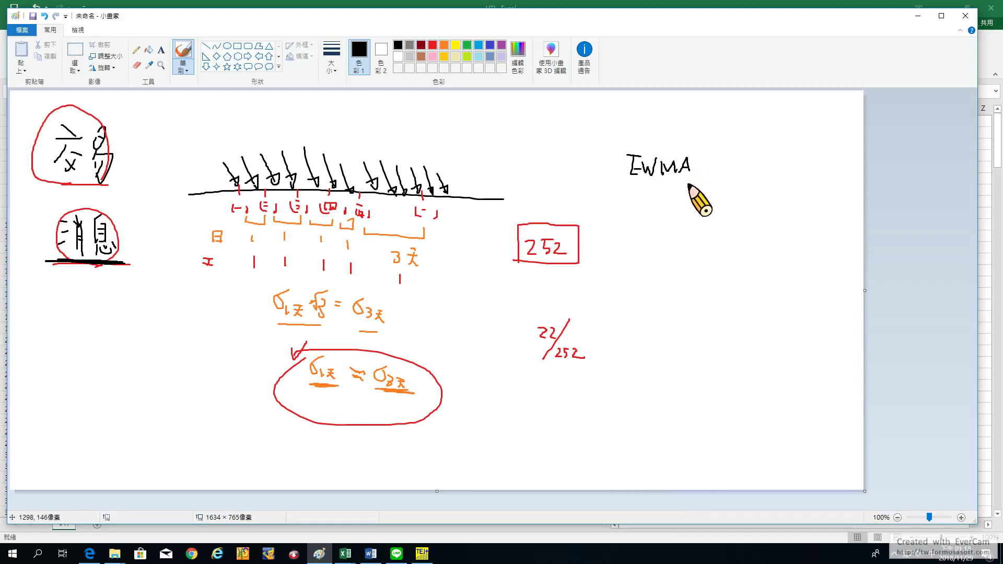
left_click_drag(572, 172, 589, 293)
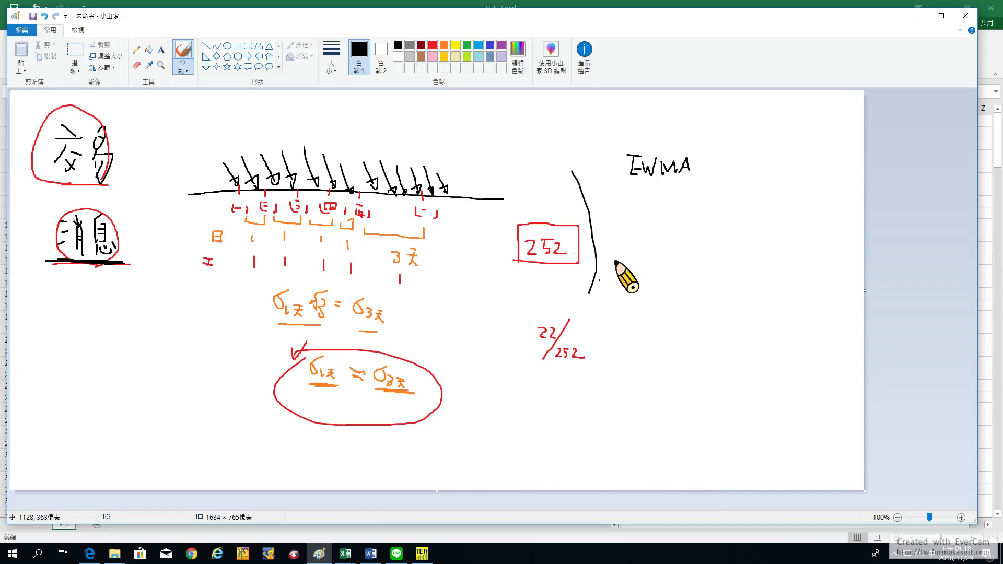
Handwrite the EWMA variance equation σt² = 0.94σ²t-1 + 0.06rt² in black below the EWMA heading.
mouse_move(635, 259)
left_mouse_down()
mouse_move(639, 240)
mouse_move(647, 259)
mouse_move(656, 240)
mouse_move(670, 249)
left_mouse_up()
left_click(658, 244)
mouse_move(664, 252)
left_mouse_down()
mouse_move(725, 248)
mouse_move(723, 256)
mouse_move(758, 258)
mouse_move(755, 242)
mouse_move(779, 255)
mouse_move(813, 247)
mouse_move(843, 259)
mouse_move(849, 249)
left_mouse_up()
left_click(707, 253)
left_click(774, 249)
left_click(795, 258)
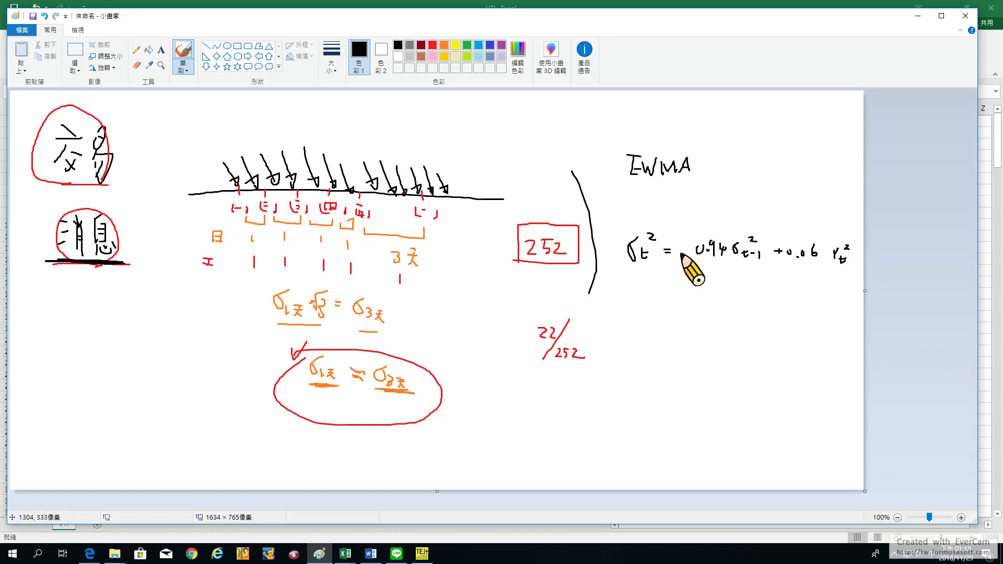
Handwrite rt² = V[rt] in red below the EWMA equation, expand it to E(rt²) − (E(rt))² and strike out the last term.
left_click(431, 45)
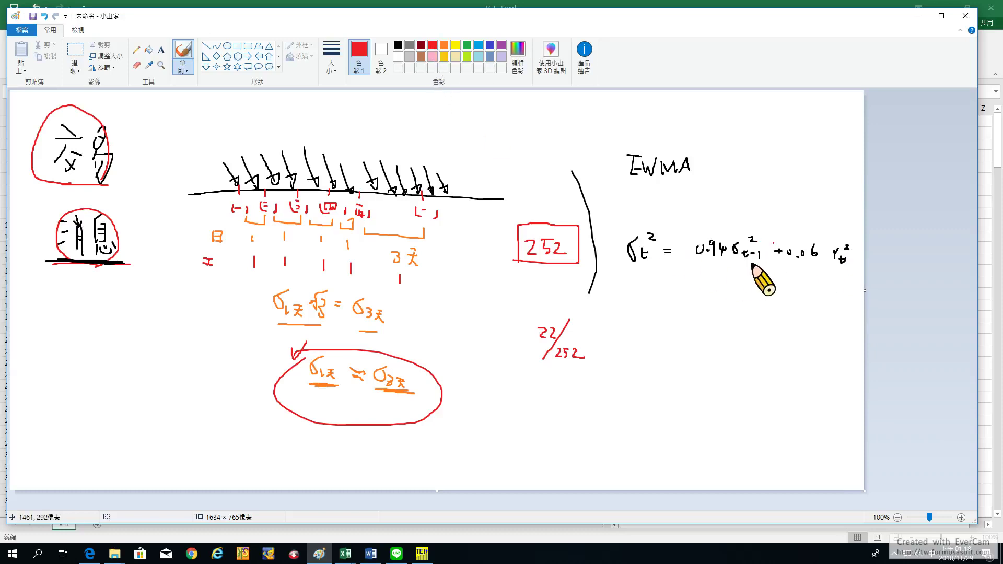
mouse_move(658, 345)
left_mouse_down()
mouse_move(671, 337)
mouse_move(674, 356)
left_mouse_up()
mouse_move(667, 350)
left_mouse_down()
mouse_move(683, 340)
mouse_move(705, 353)
left_mouse_up()
mouse_move(696, 357)
left_mouse_down()
mouse_move(747, 348)
mouse_move(749, 362)
mouse_move(720, 350)
mouse_move(725, 366)
mouse_move(758, 370)
mouse_move(732, 387)
mouse_move(723, 416)
mouse_move(824, 437)
mouse_move(839, 421)
mouse_move(784, 447)
left_mouse_up()
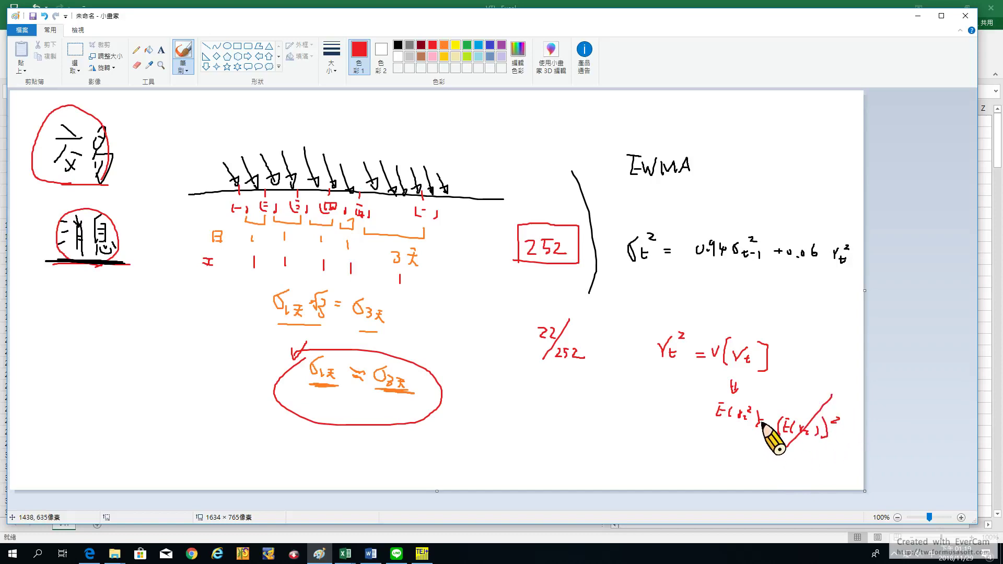